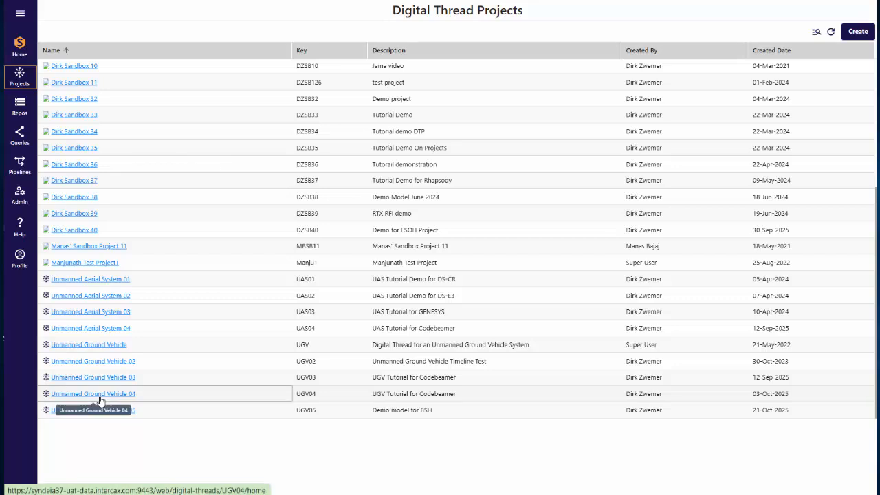
# Step: Open the Unmanned Ground Vehicle 04 project's workspace and expand the Polarion repository category
pyautogui.click(101, 399)
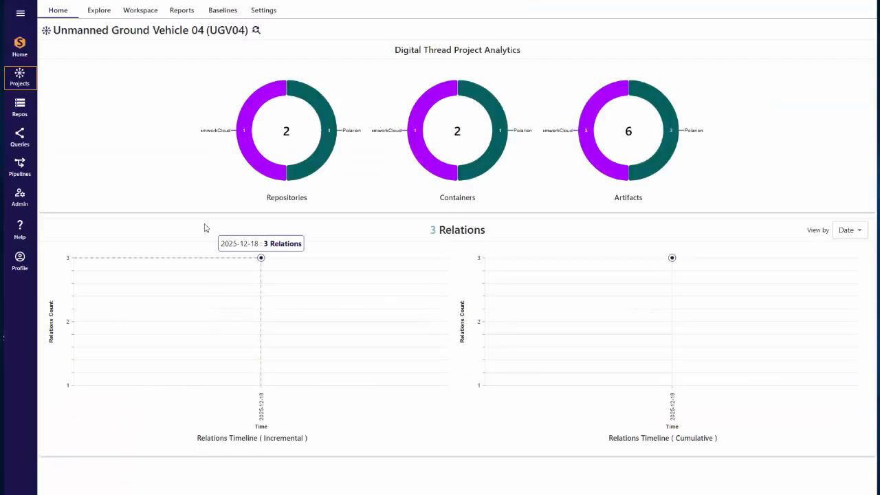
pyautogui.click(147, 13)
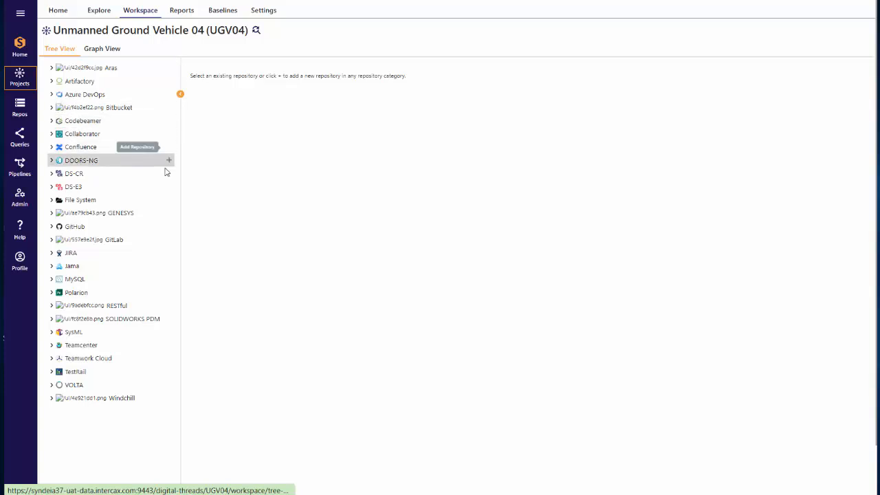
pyautogui.click(51, 293)
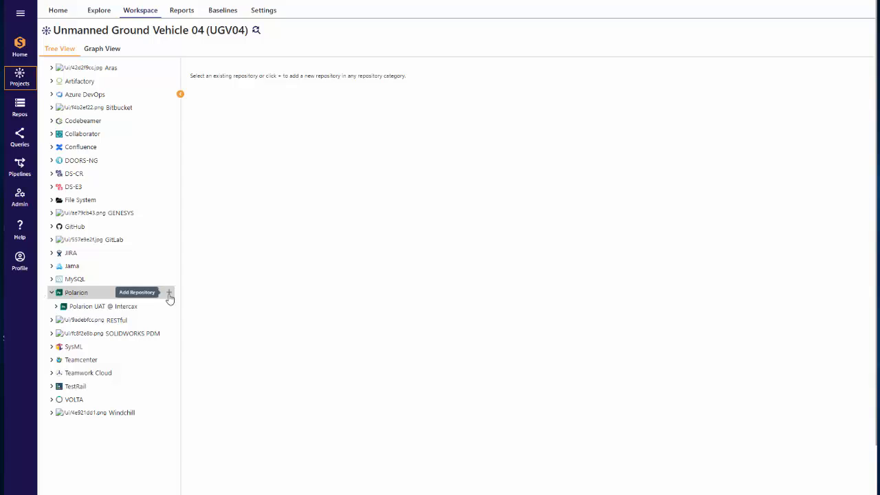
pyautogui.click(168, 294)
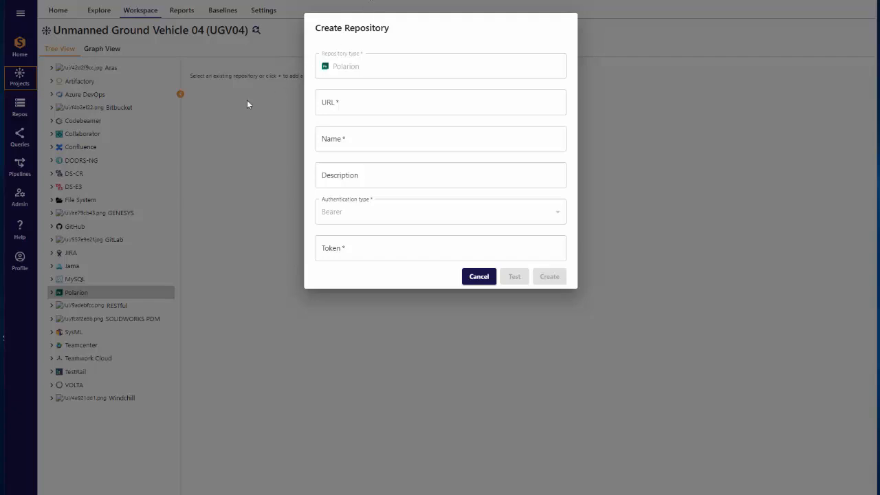
pyautogui.click(176, 228)
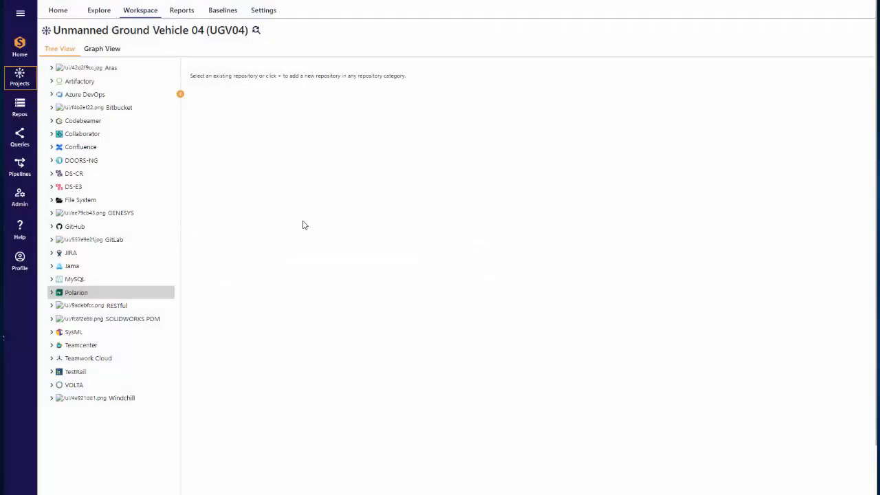
pyautogui.click(51, 292)
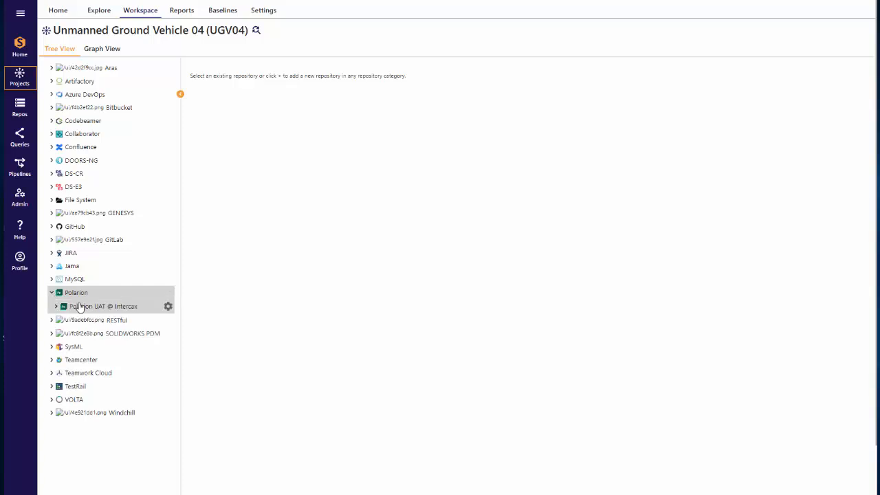
# Step: Select the Polarion UAT @ Intercax repository and review its settings without changing them
pyautogui.click(79, 307)
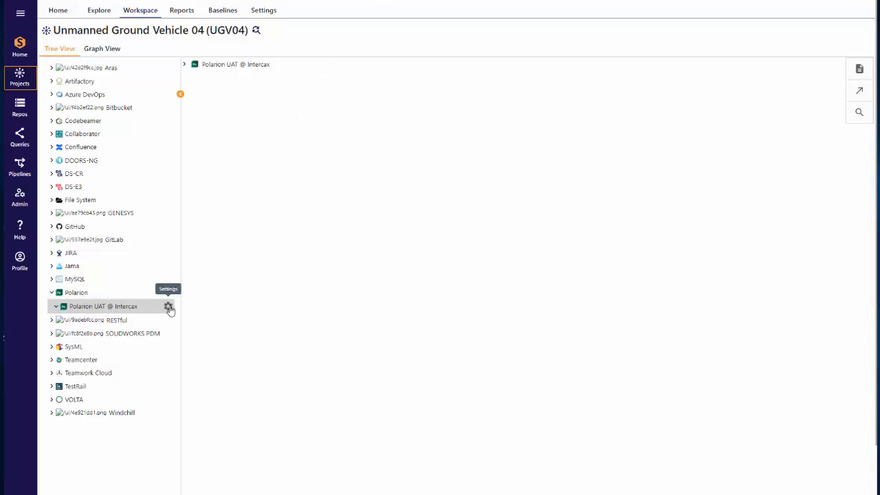
pyautogui.click(168, 308)
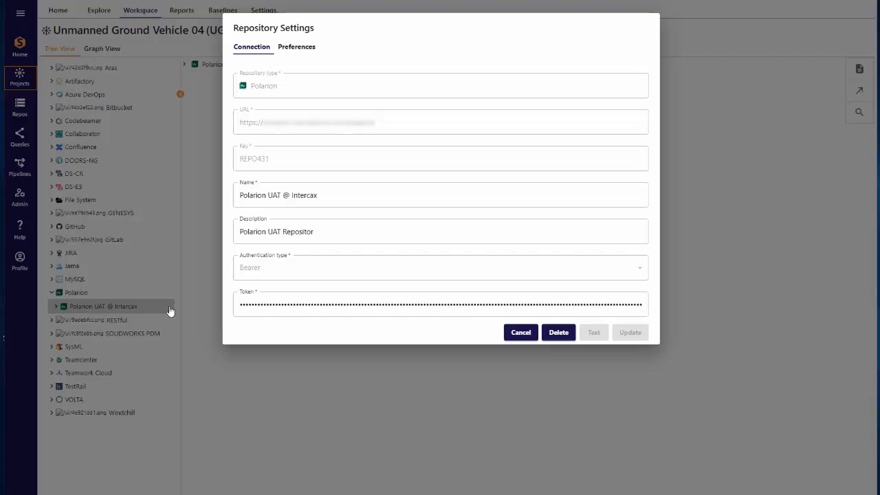
pyautogui.click(520, 333)
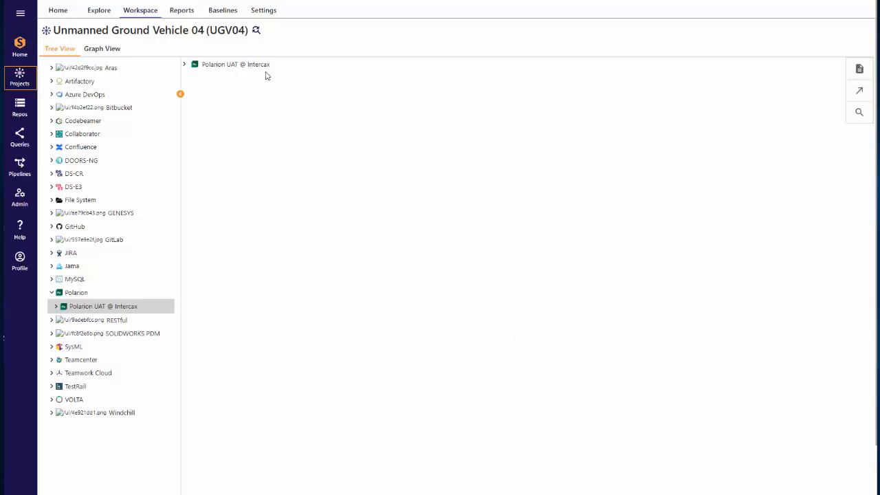
# Step: Expand the repository, its Unmanned Ground Vehicle 01 project and the System Requirement work item type
pyautogui.click(186, 63)
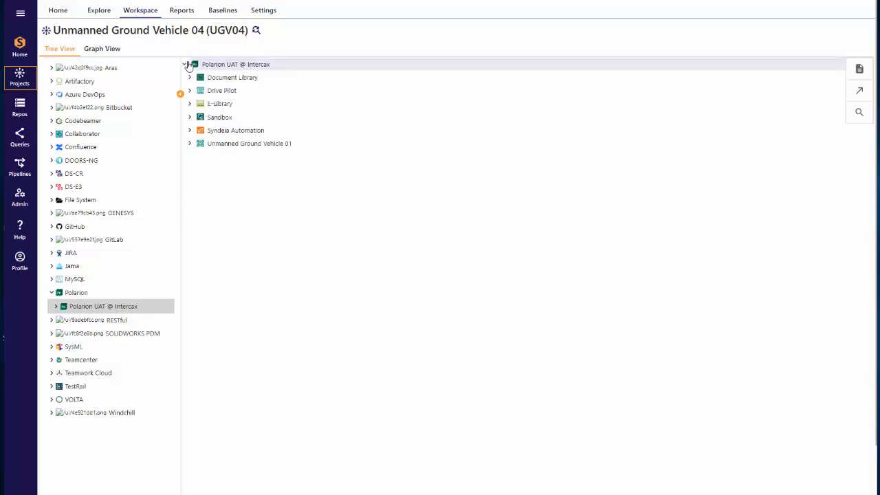
pyautogui.click(188, 144)
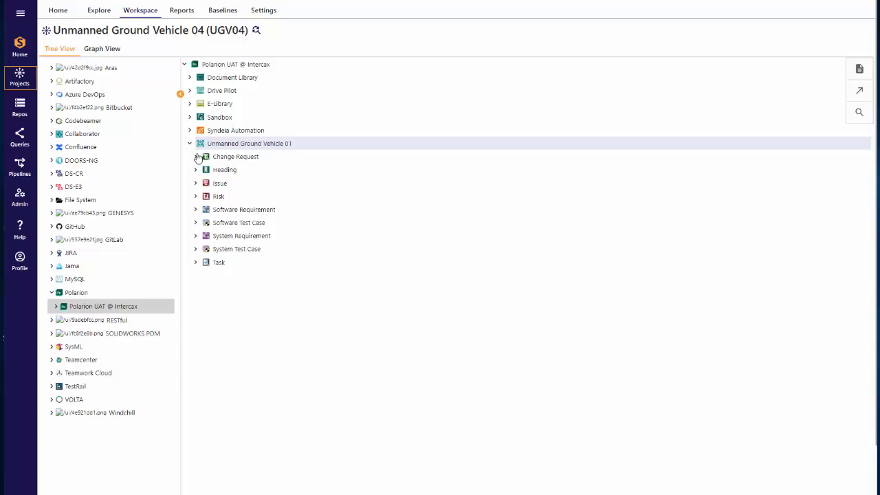
pyautogui.click(196, 236)
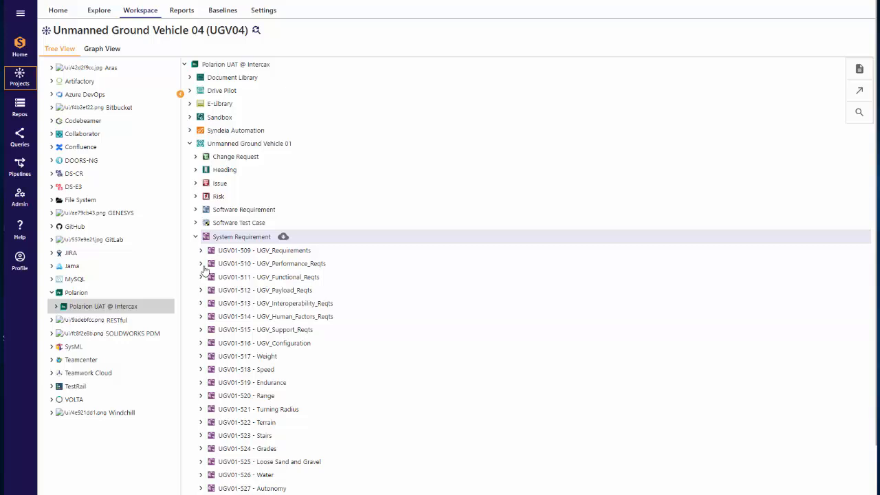
# Step: Expand work item UGV01-510 - UGV_Performance_Reqts and each of its has parent, relates to and verifies link groups
pyautogui.click(201, 266)
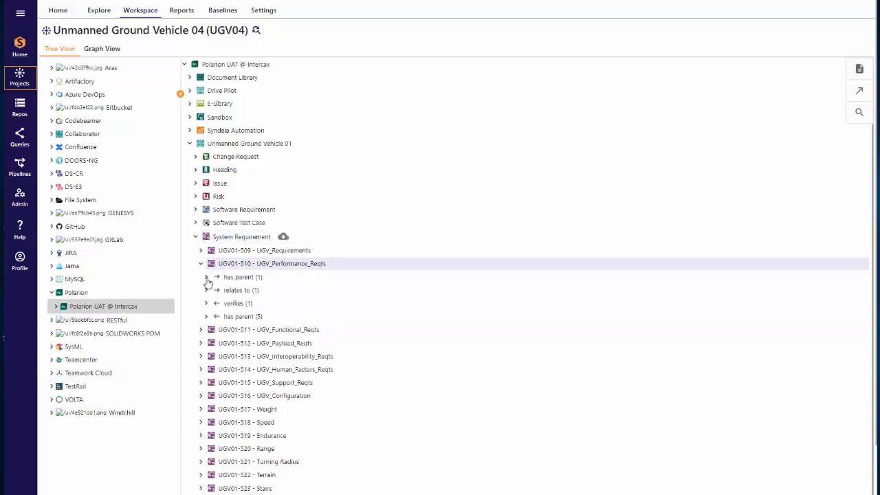
pyautogui.click(206, 277)
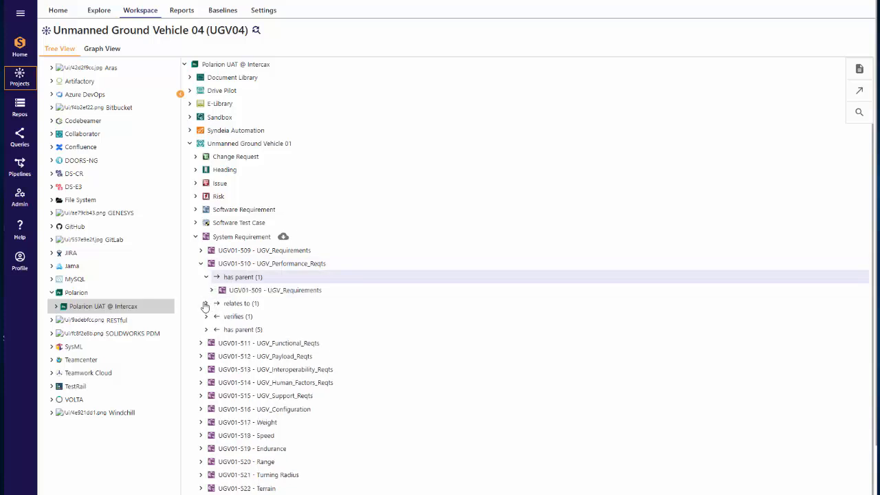
pyautogui.click(205, 304)
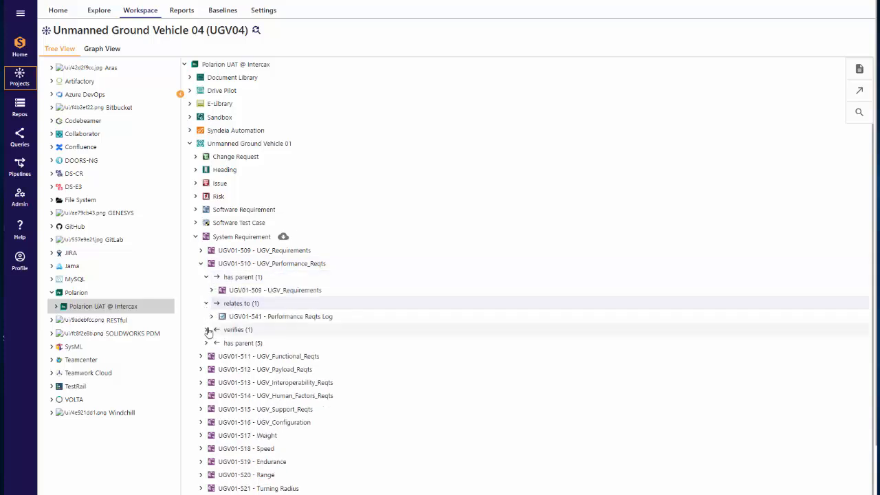
pyautogui.click(207, 330)
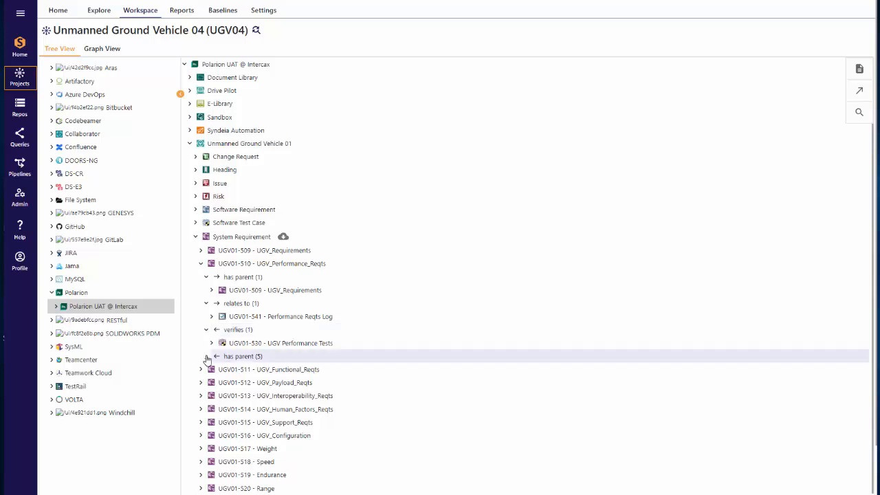
pyautogui.click(207, 356)
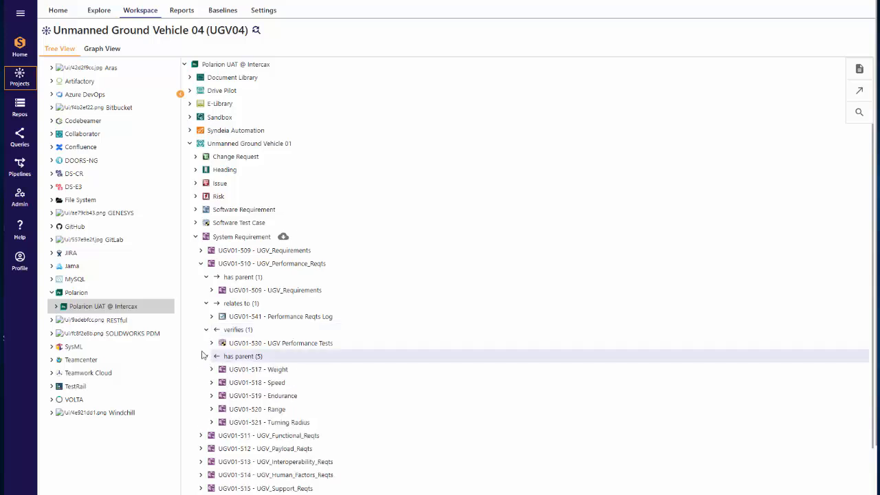
# Step: Open the API overview help and read through its Polarion Integration section
pyautogui.click(20, 234)
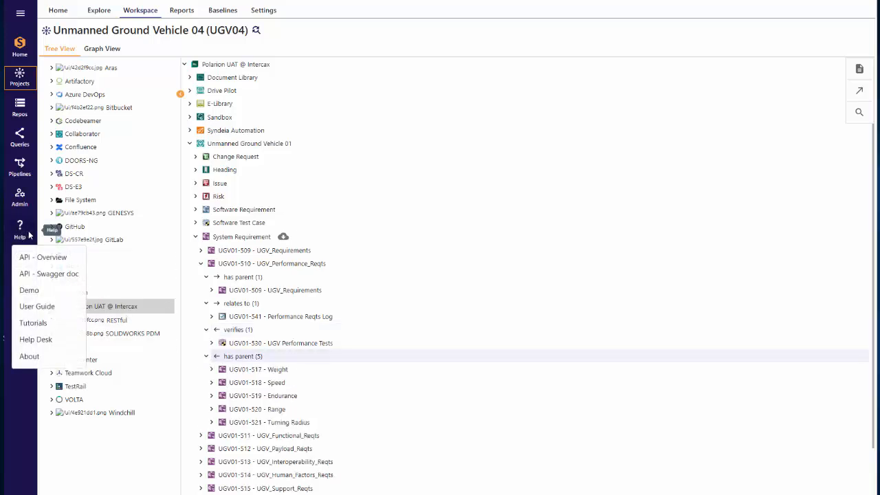
pyautogui.click(39, 256)
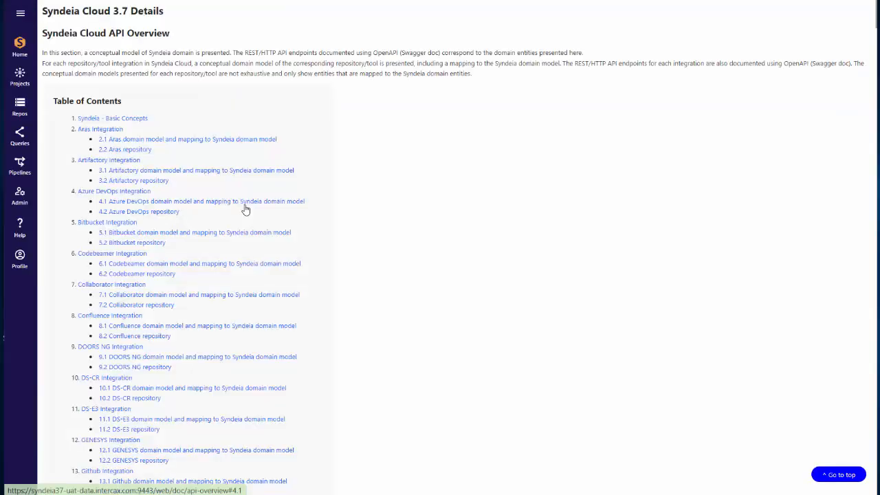
pyautogui.scroll(-4, 261, 289)
pyautogui.scroll(-1, 265, 317)
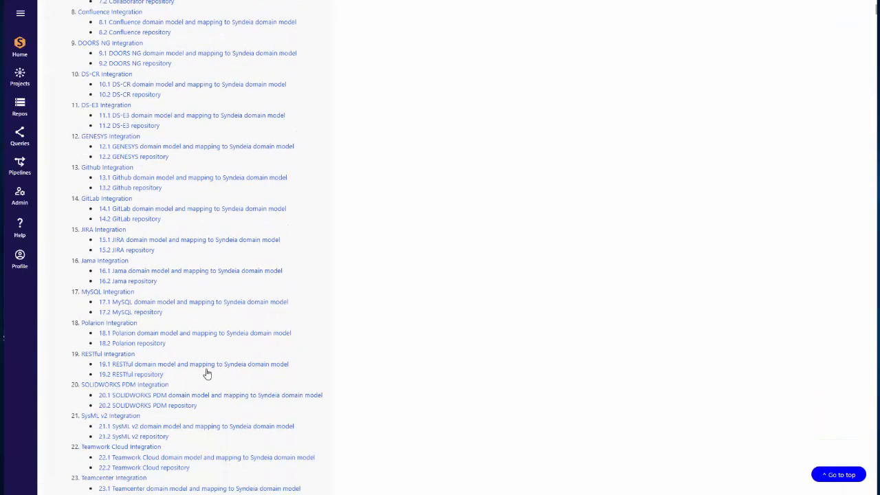
pyautogui.click(128, 333)
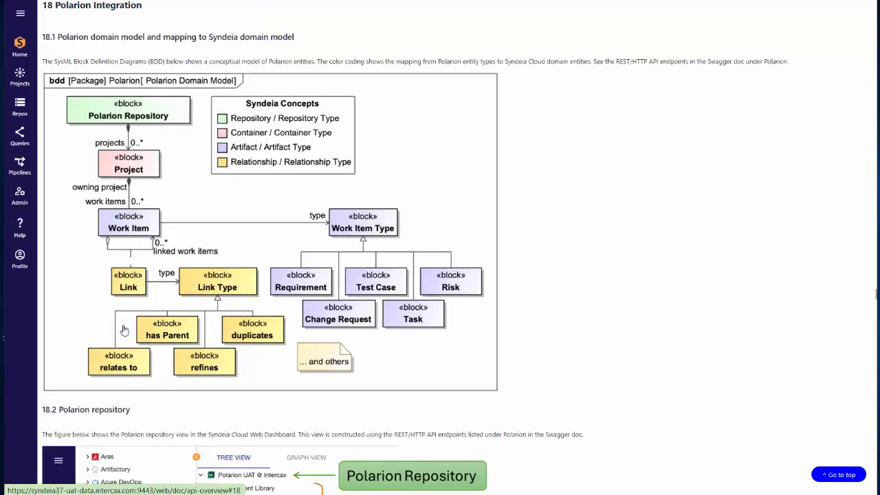
pyautogui.scroll(-5, 542, 261)
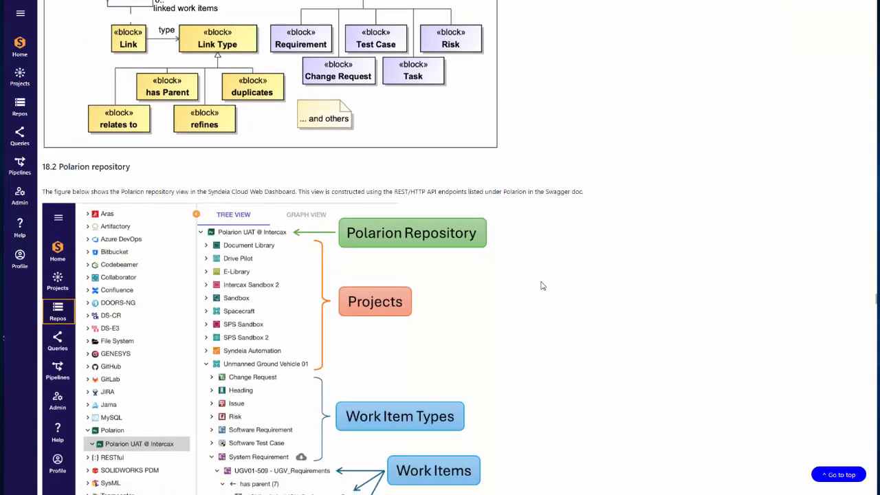
pyautogui.scroll(-2, 542, 286)
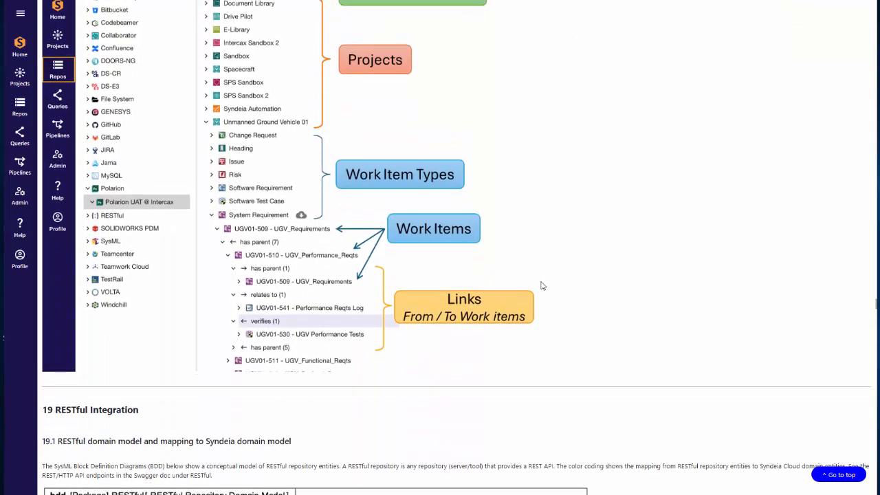
pyautogui.scroll(1, 542, 286)
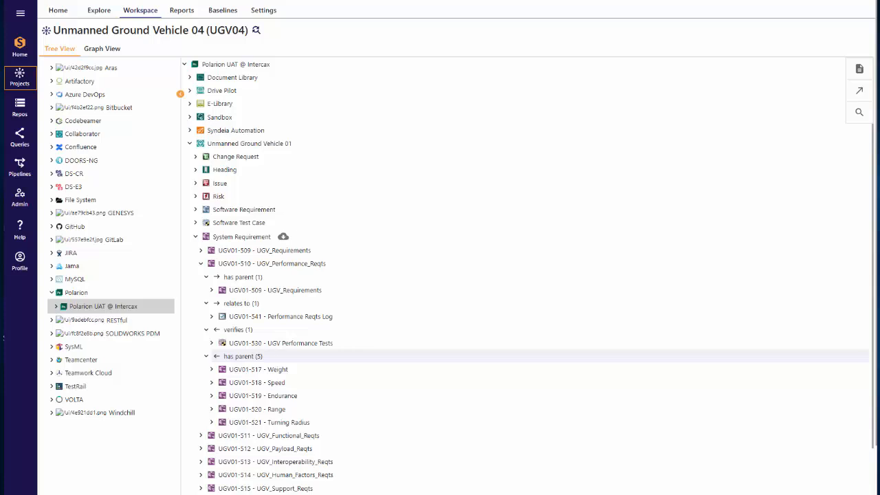
# Step: Search the Unmanned Ground Vehicle 01 project's work items with the basic query title = Weight
pyautogui.click(853, 114)
pyautogui.click(526, 160)
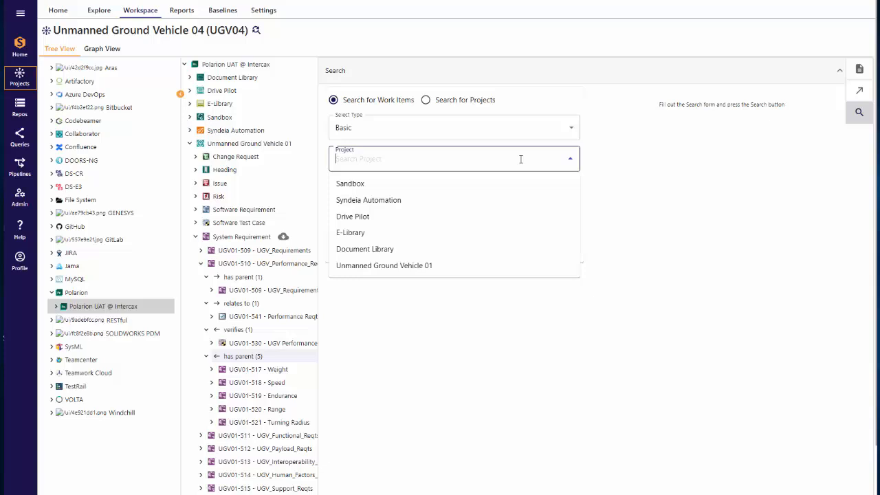
pyautogui.click(378, 269)
pyautogui.click(360, 191)
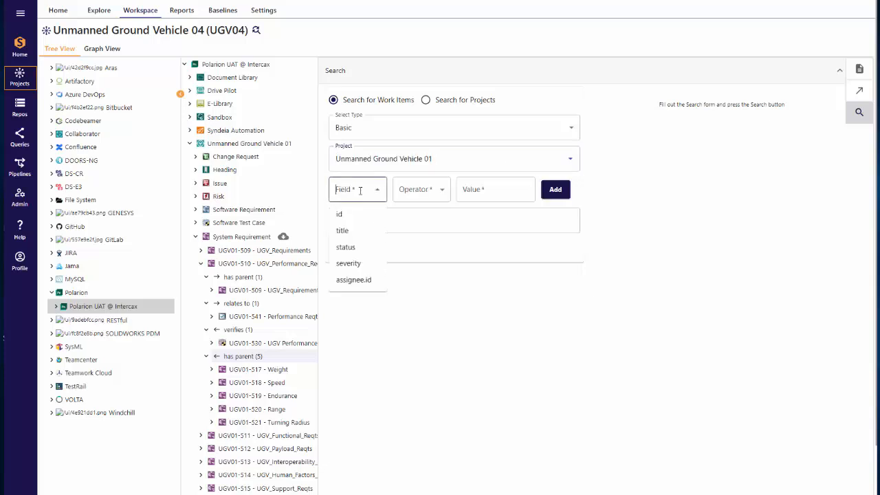
pyautogui.click(351, 230)
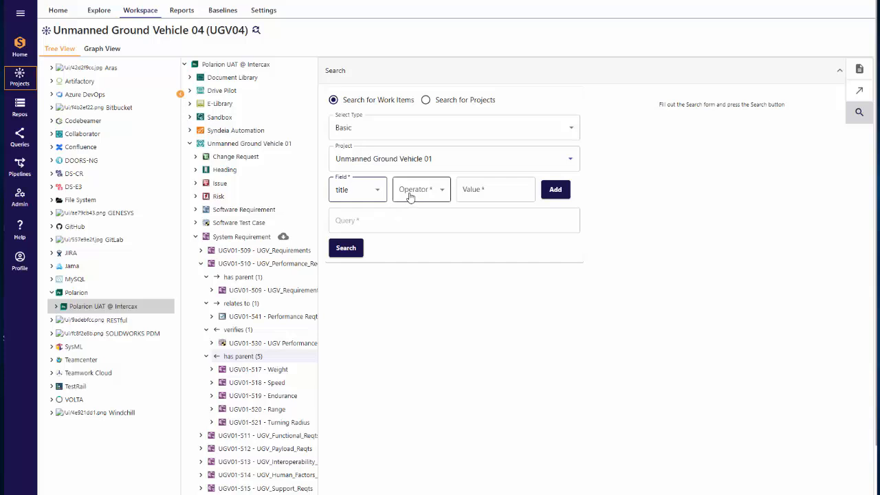
pyautogui.click(408, 195)
pyautogui.click(406, 216)
pyautogui.click(484, 192)
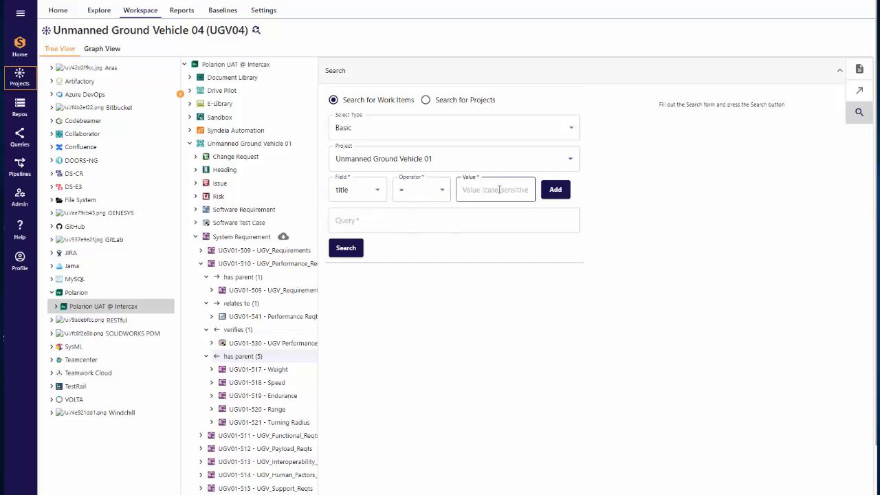
pyautogui.write('Weight')
pyautogui.click(554, 189)
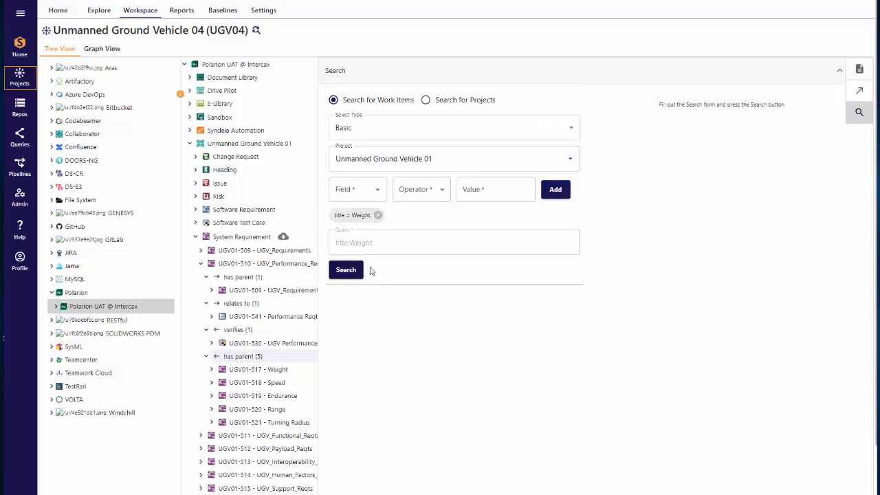
pyautogui.click(347, 269)
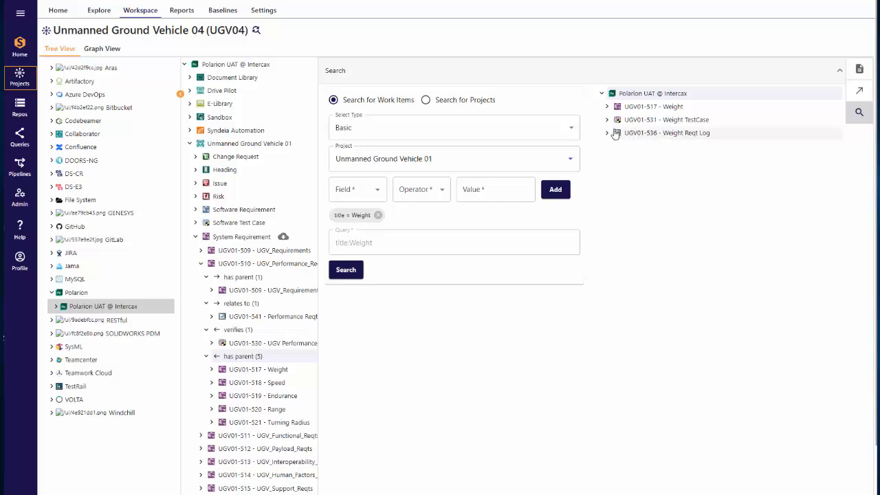
# Step: Open the options for the UGV01-531 - Weight TestCase result, then close the search panel
pyautogui.rightClick(632, 120)
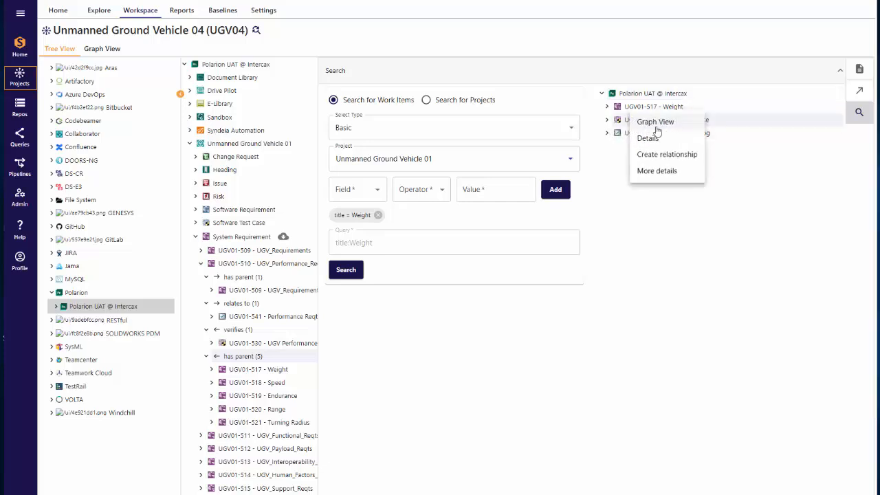
pyautogui.click(859, 115)
pyautogui.click(860, 117)
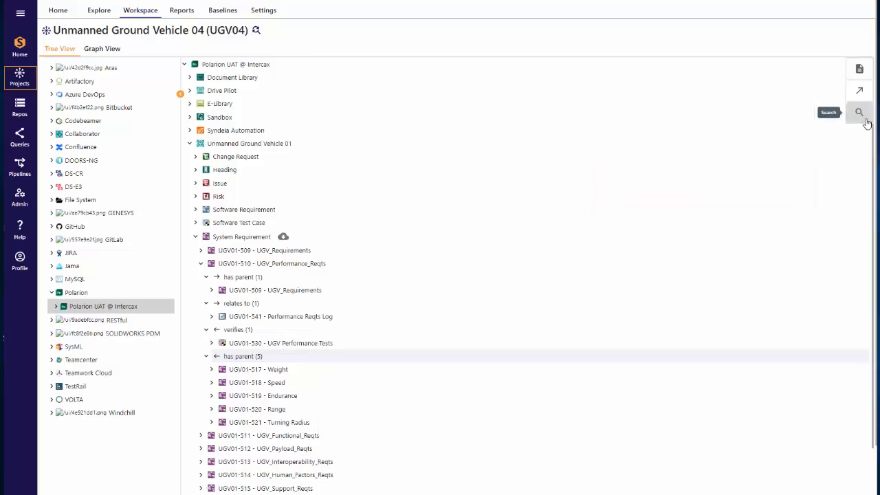
# Step: Show the details of work item UGV01-517 - Weight, then close the details panel
pyautogui.click(860, 69)
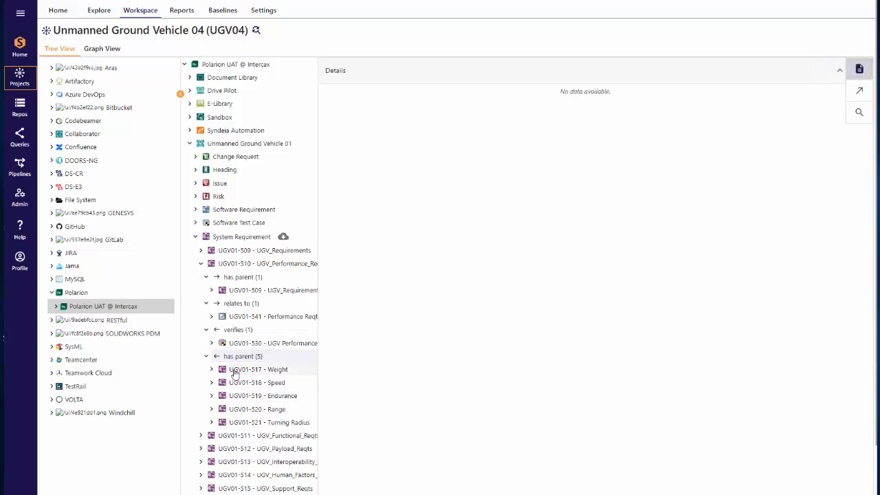
pyautogui.click(234, 371)
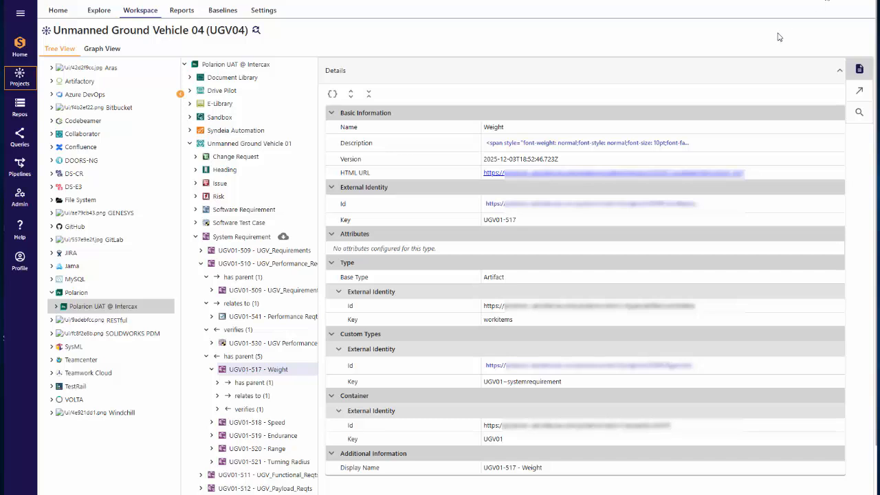
pyautogui.click(859, 67)
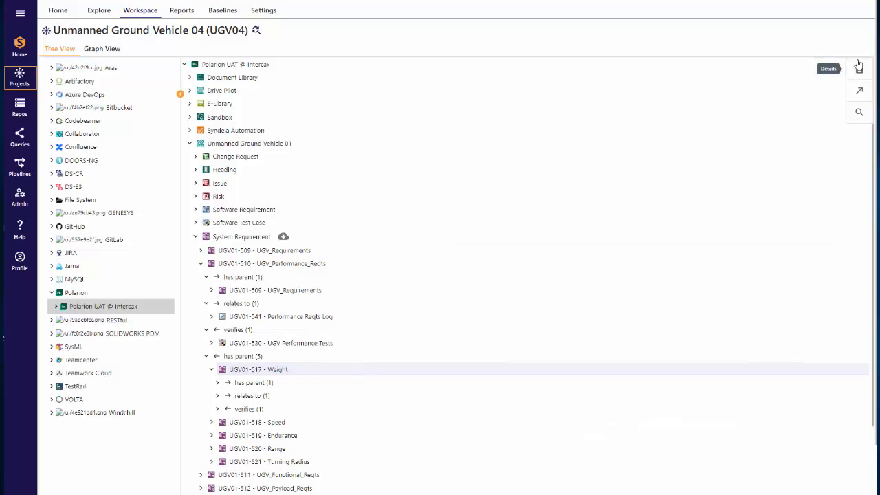
# Step: Create a Traces relation from work item UGV01-517 - Weight to Jira issue UGV-70 under Unmanned Ground Vehicle's Reported by me
pyautogui.click(865, 96)
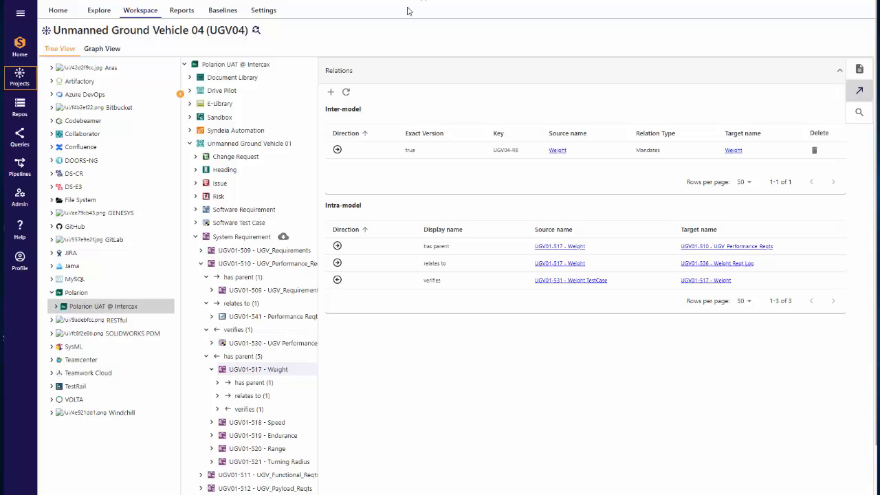
pyautogui.click(330, 92)
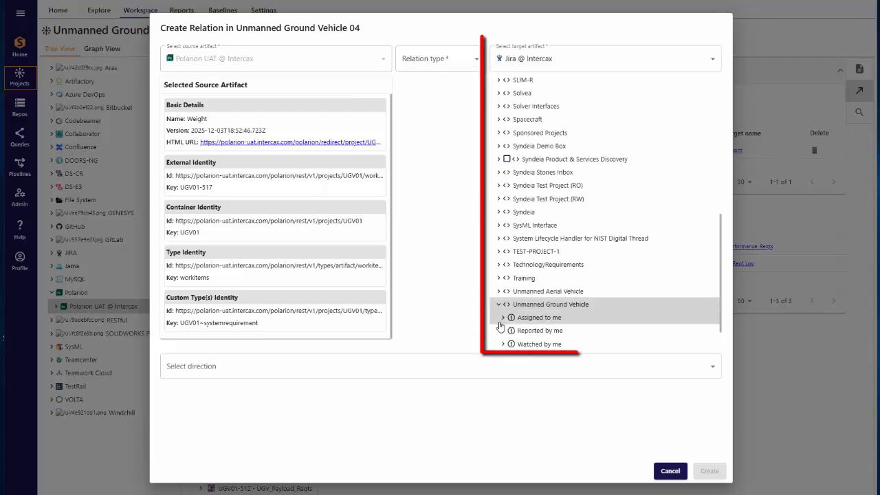
pyautogui.click(501, 330)
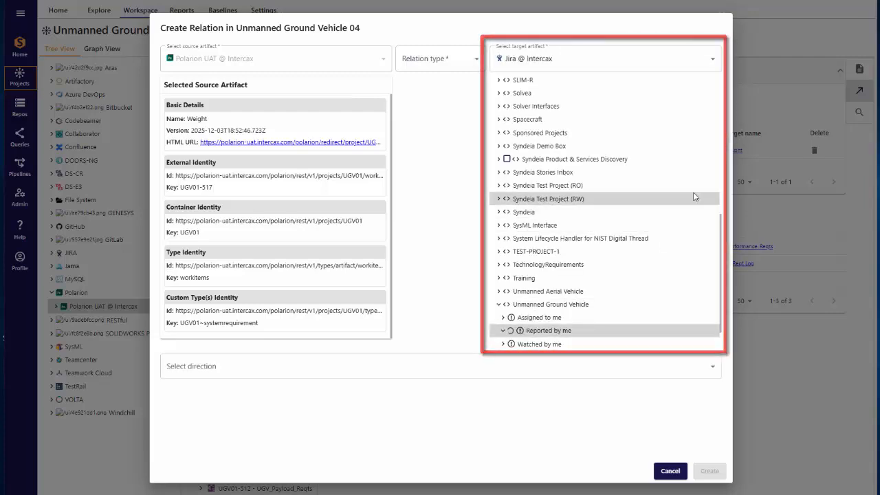
pyautogui.scroll(-4, 691, 214)
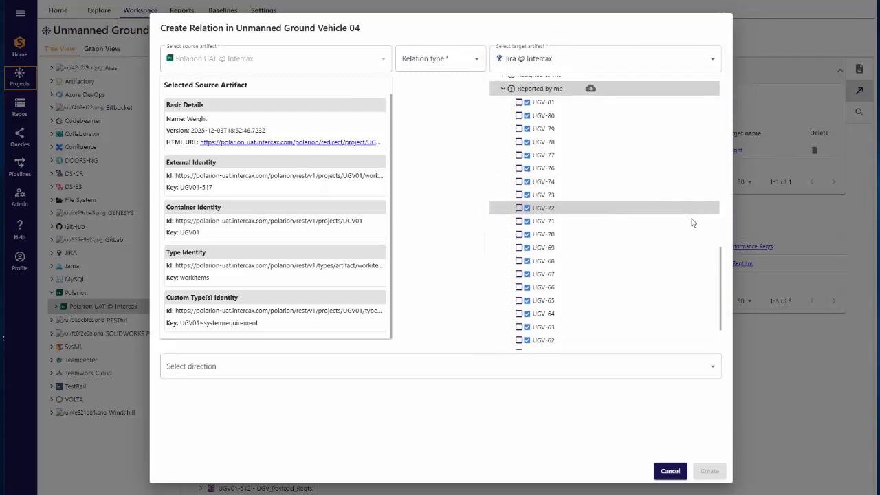
pyautogui.click(518, 235)
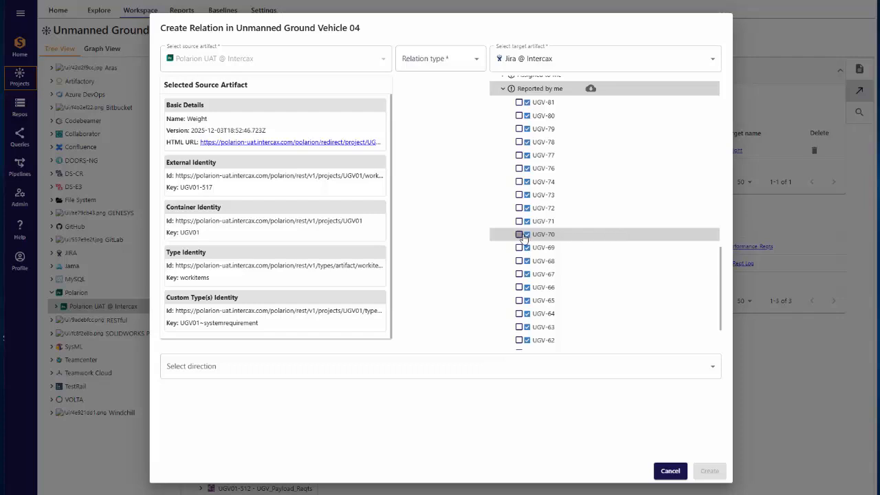
pyautogui.click(473, 62)
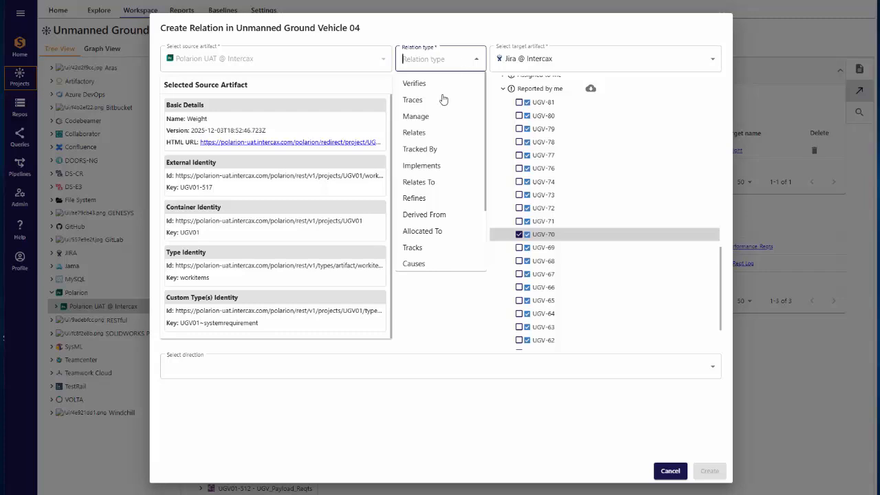
pyautogui.click(414, 101)
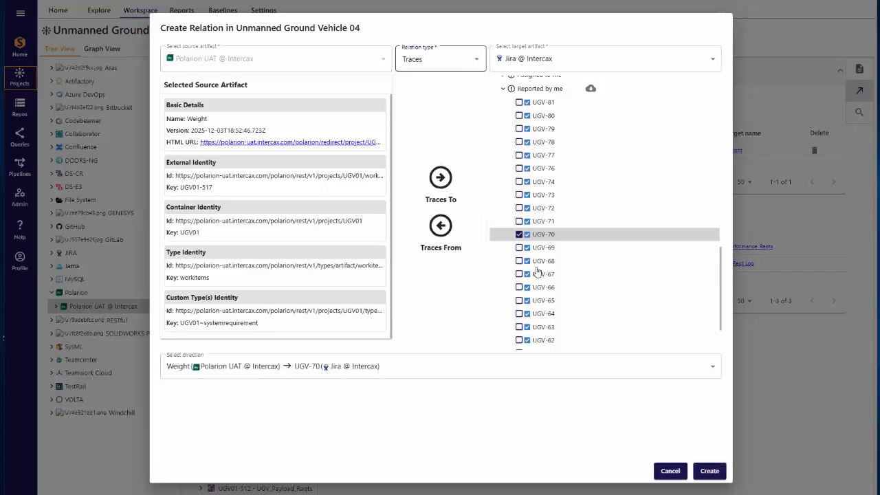
pyautogui.click(699, 478)
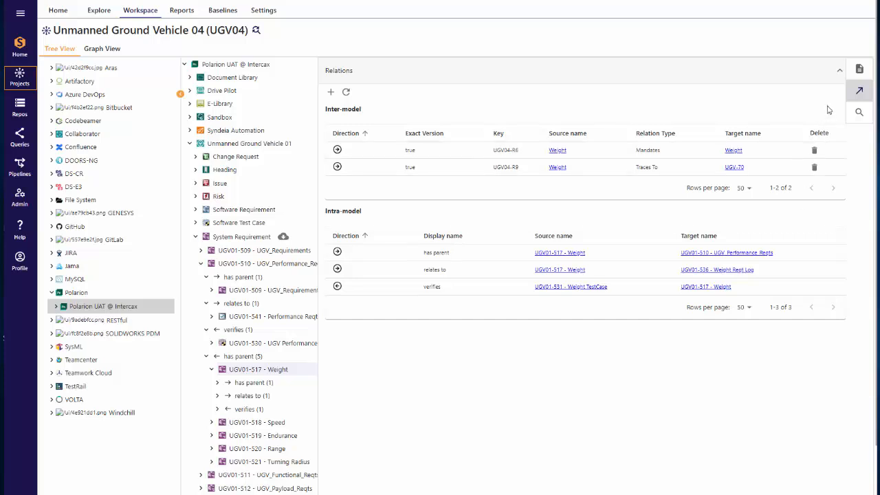
pyautogui.click(859, 90)
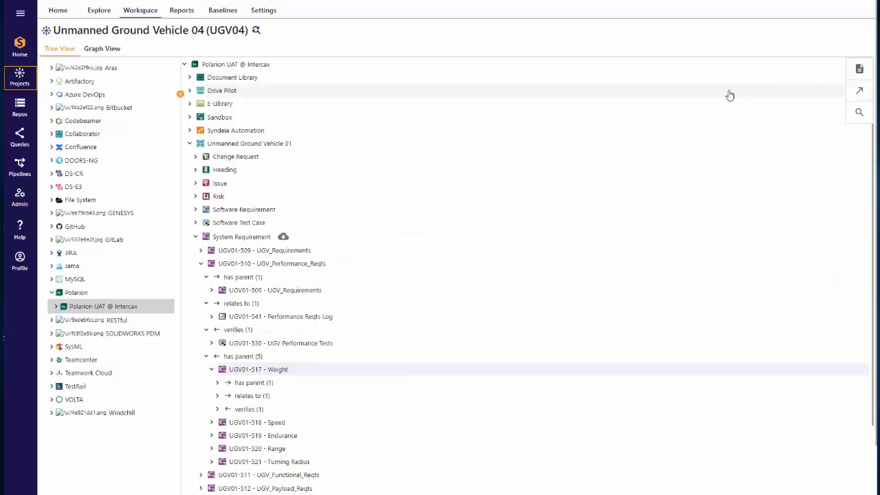
# Step: Open the graph view of UGV01-517 - Weight and expand its connected artifacts, then expand the UGV-70 node
pyautogui.rightClick(278, 372)
pyautogui.click(297, 376)
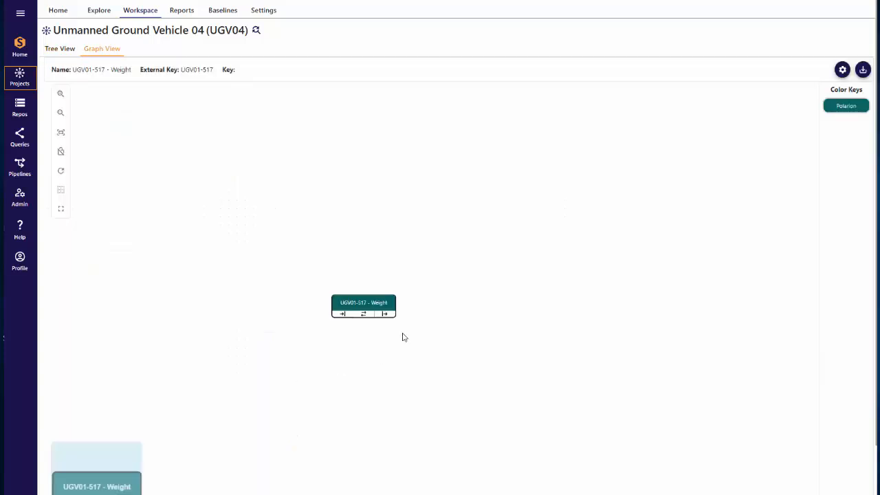
pyautogui.click(364, 314)
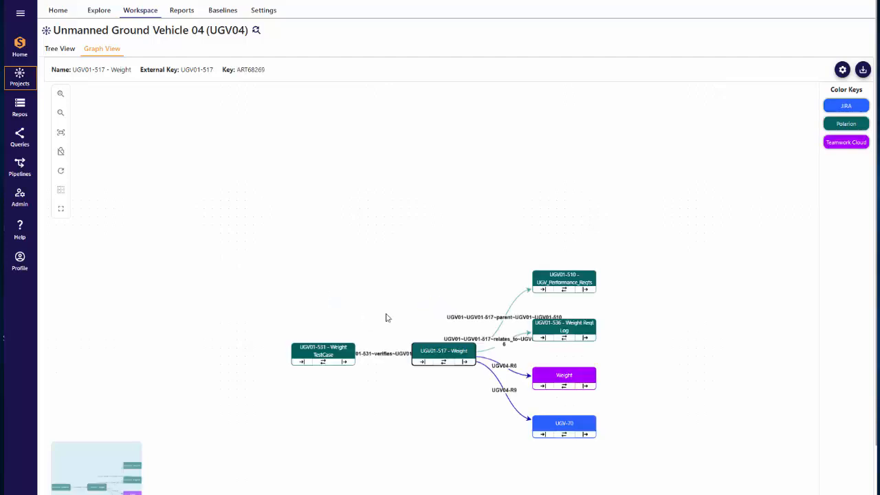
pyautogui.click(565, 435)
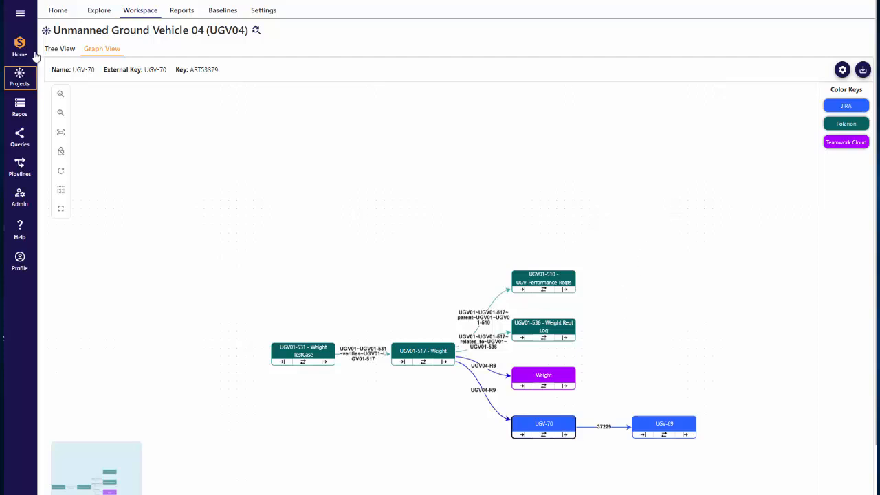
# Step: Switch to the repositories area and show the relations of work item UGV01-517 - Weight
pyautogui.click(19, 108)
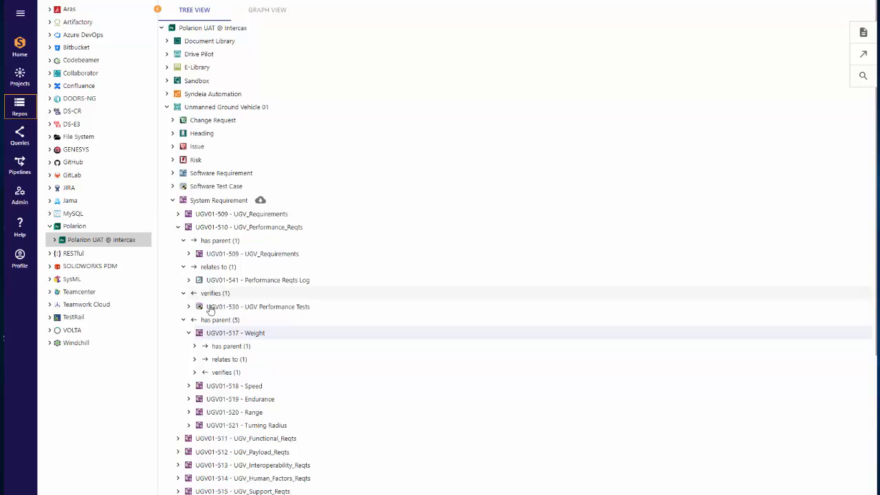
pyautogui.click(238, 336)
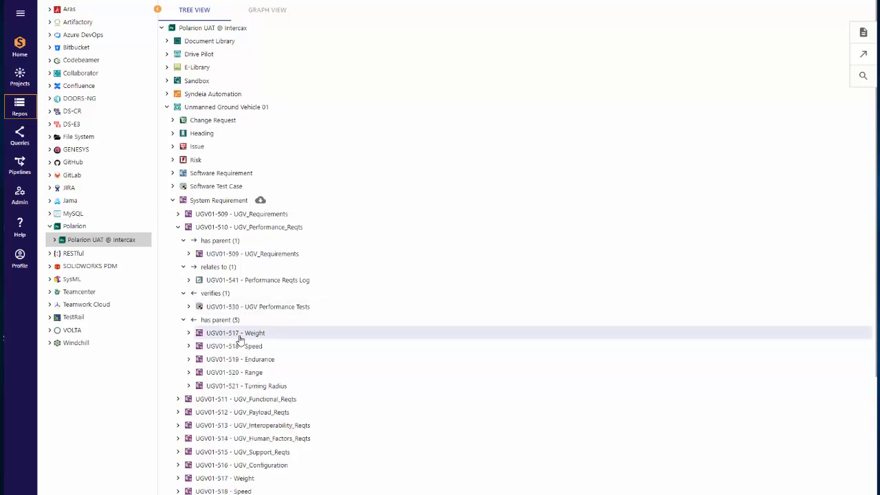
pyautogui.click(860, 55)
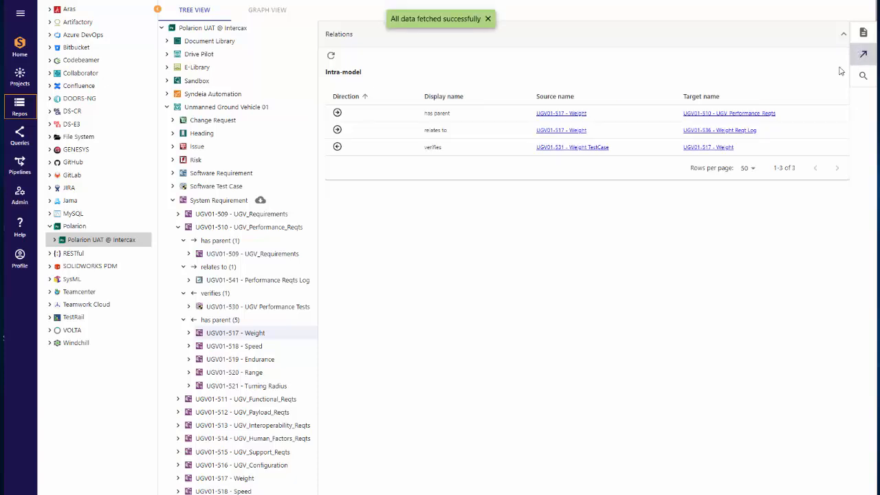
# Step: Open the graph view of UGV01-517 - Weight from the repository tree and expand its related work items
pyautogui.rightClick(266, 335)
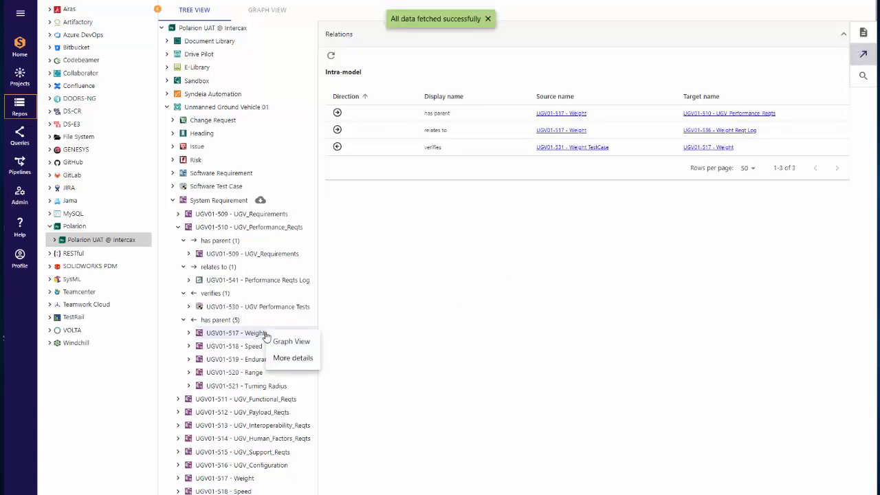
pyautogui.click(287, 342)
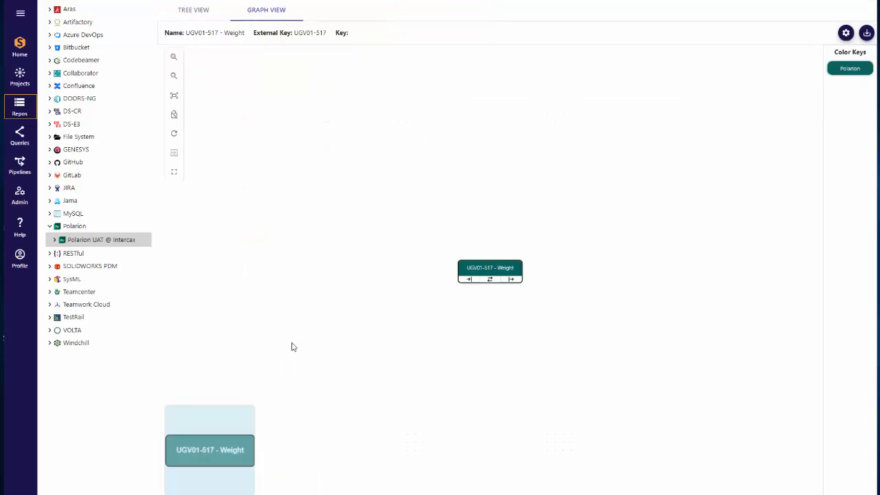
pyautogui.click(491, 282)
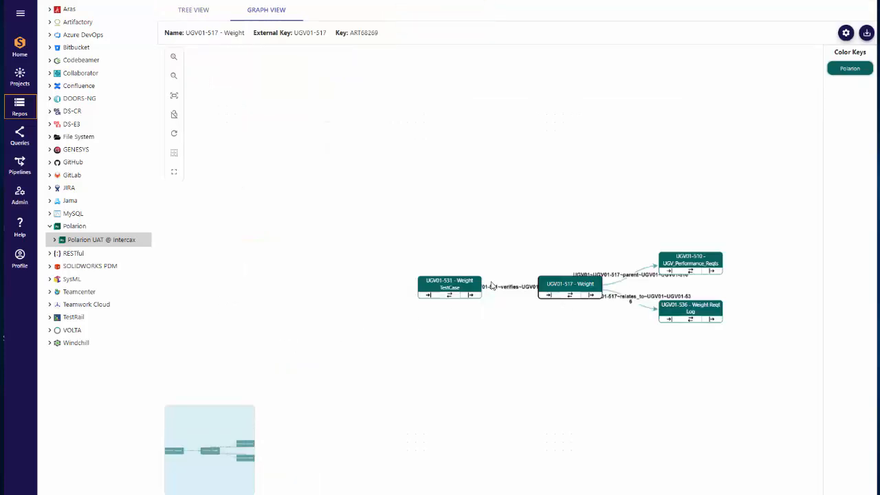